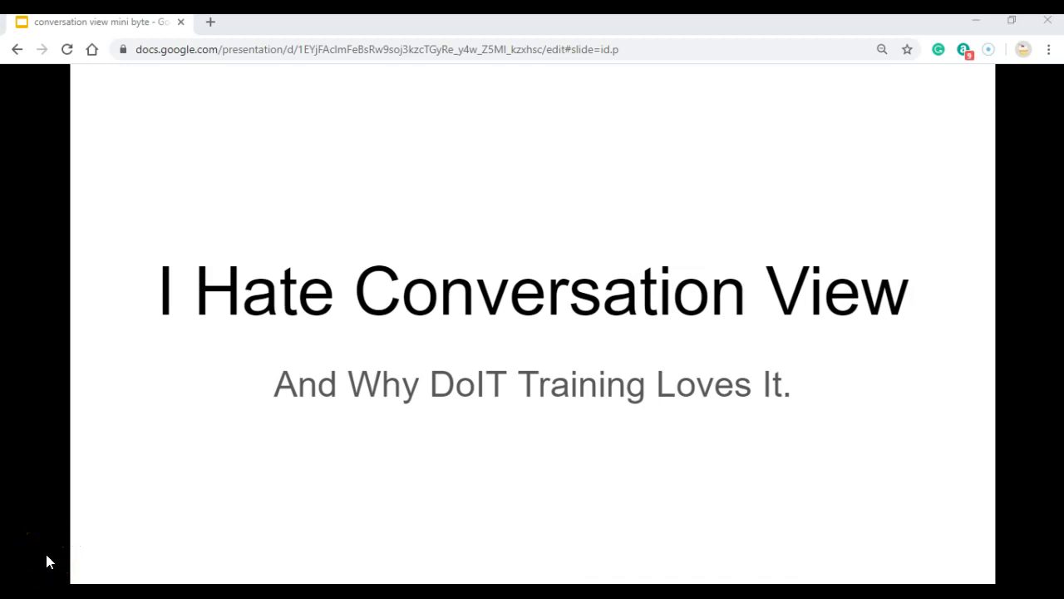
# Step: Advance from the title slide to the slide comparing conversation view on (1 of 47) versus off
pyautogui.click(64, 533)
pyautogui.click(170, 441)
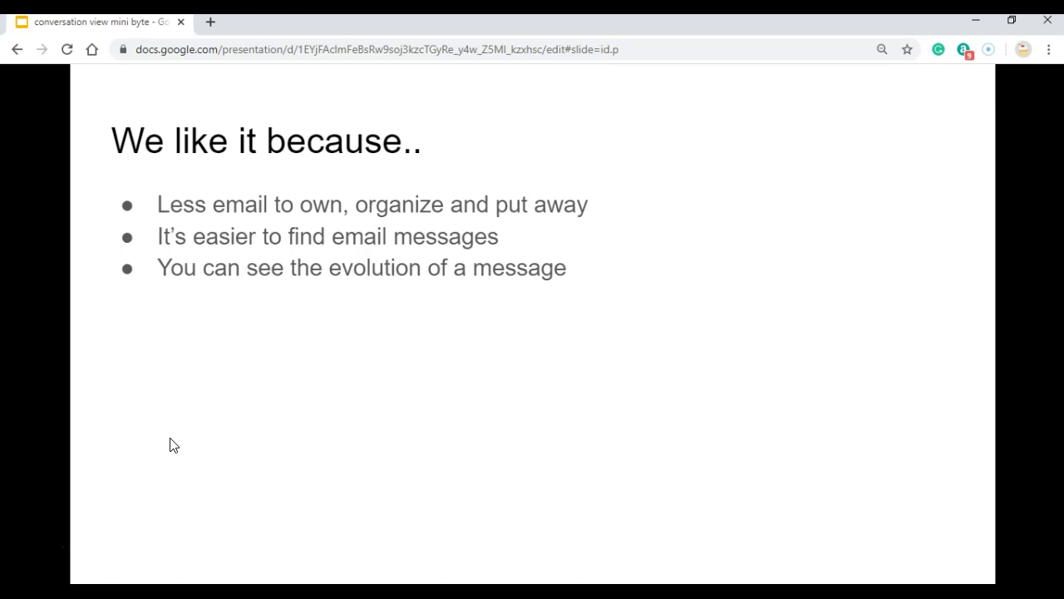
pyautogui.click(170, 433)
# Step: Advance past 'Pro: Less Email' to slide 5, 'Pro: Searching with Convo On'
pyautogui.click(171, 441)
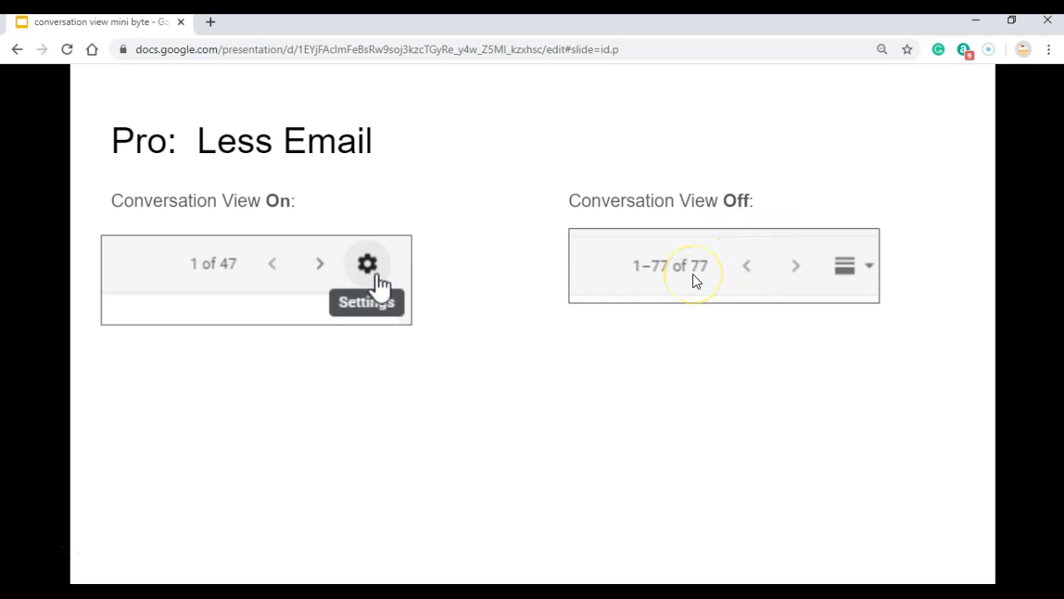
pyautogui.press('Right')
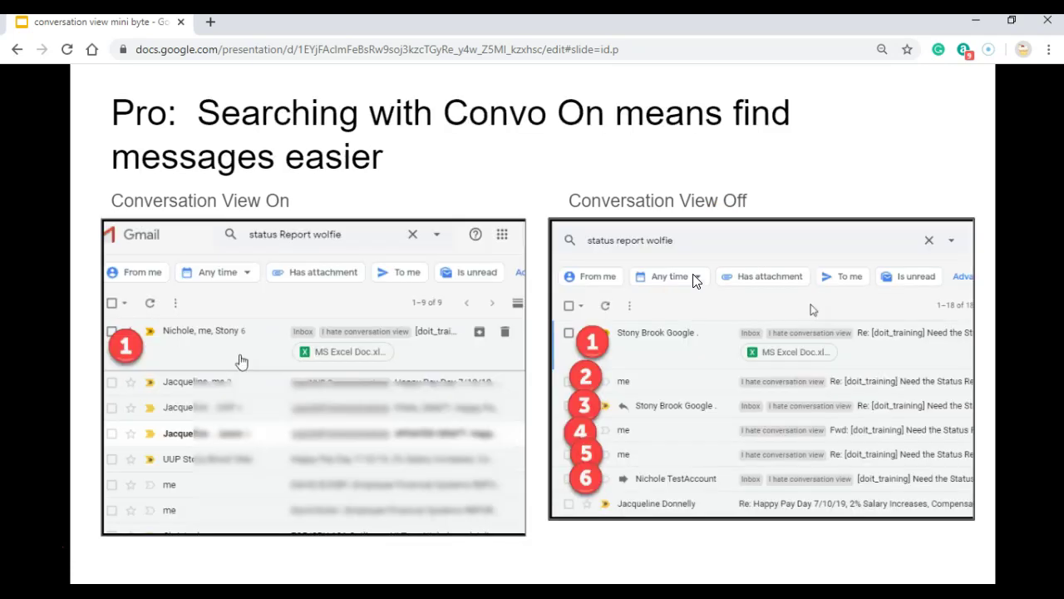
# Step: Advance through 'Con: Squishy Emails' and 'Pro: Pancakes', then minimize the browser to reveal Gmail
pyautogui.click(749, 451)
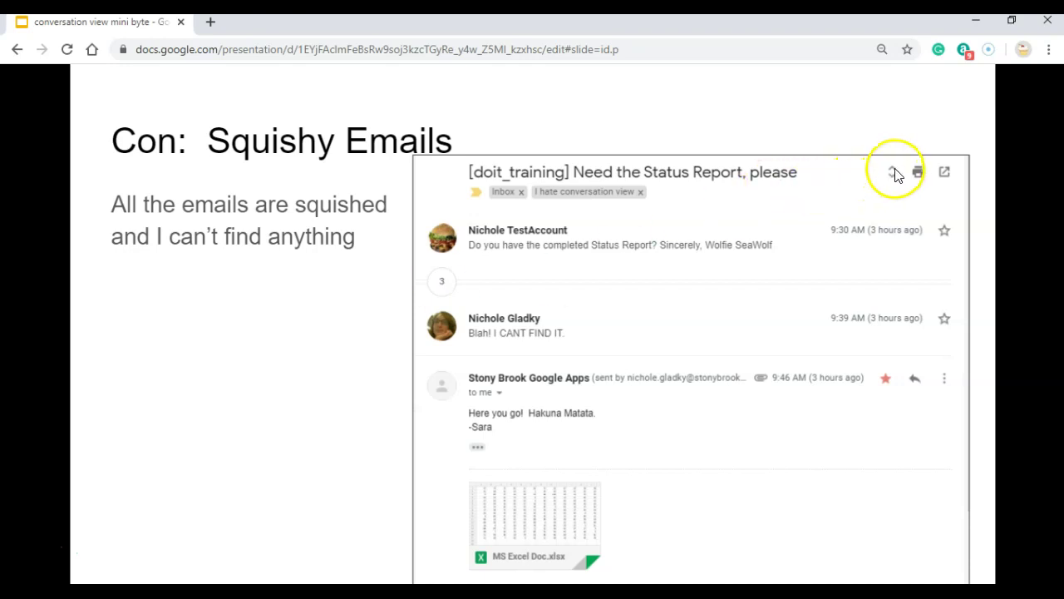
pyautogui.press('Right')
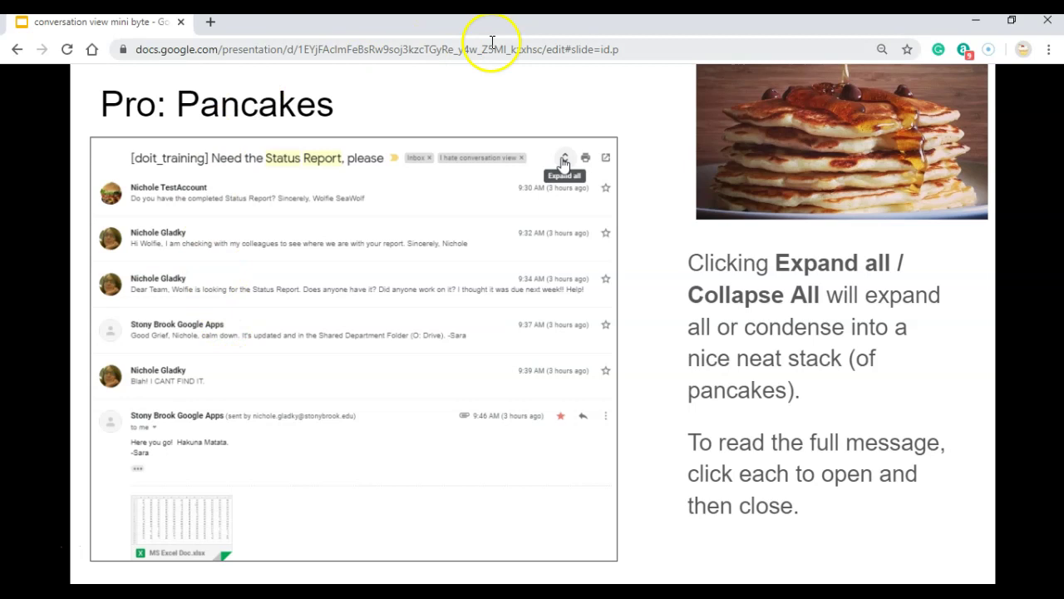
pyautogui.click(968, 23)
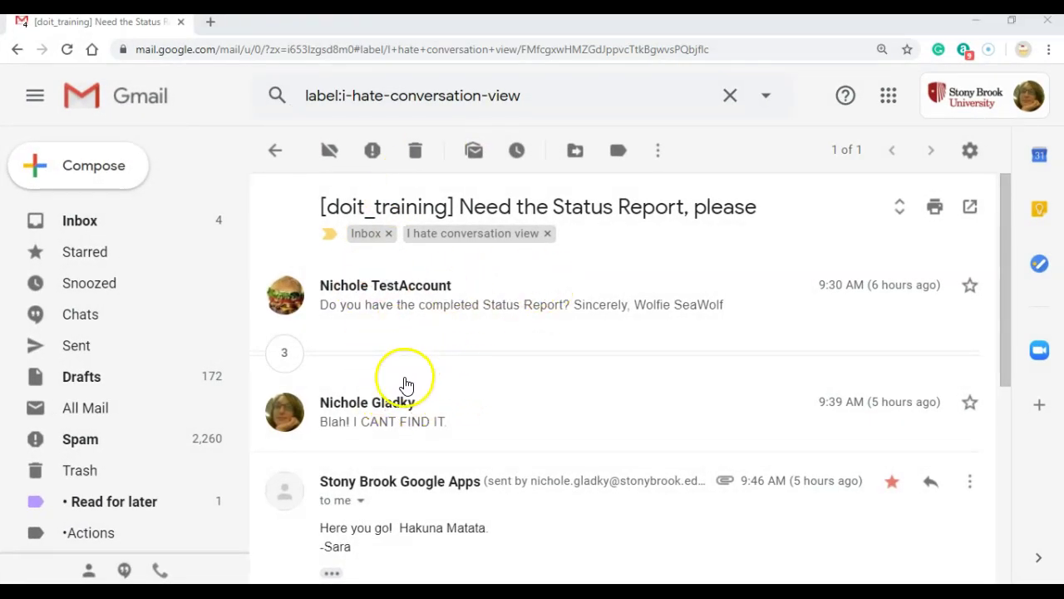
# Step: Reveal the three hidden messages, glance at the 9:37 reply, and expand the 9:34 message
pyautogui.click(285, 354)
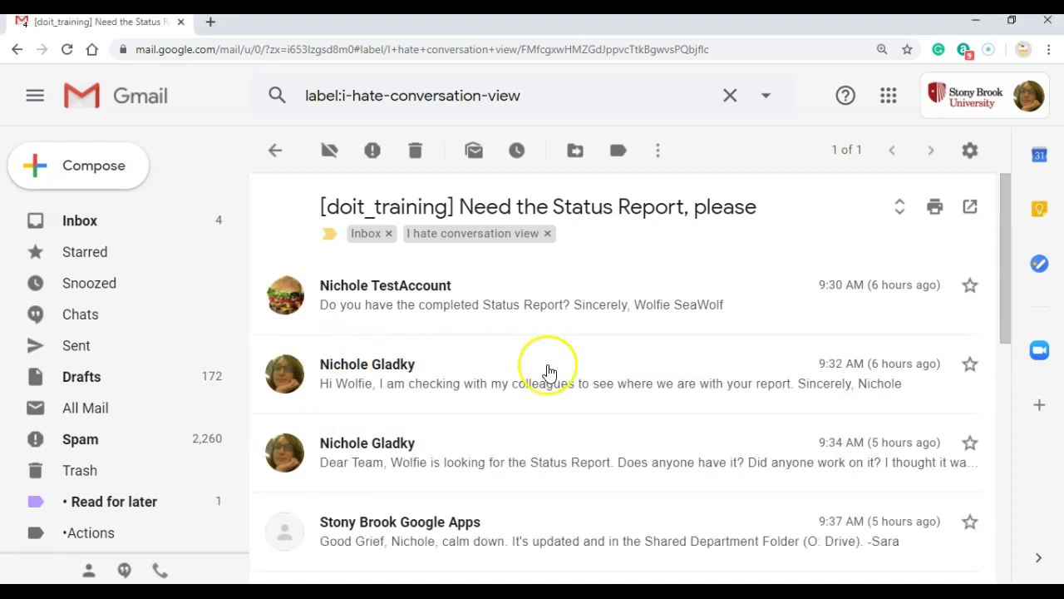
pyautogui.scroll(-2, 547, 373)
pyautogui.scroll(-1, 547, 372)
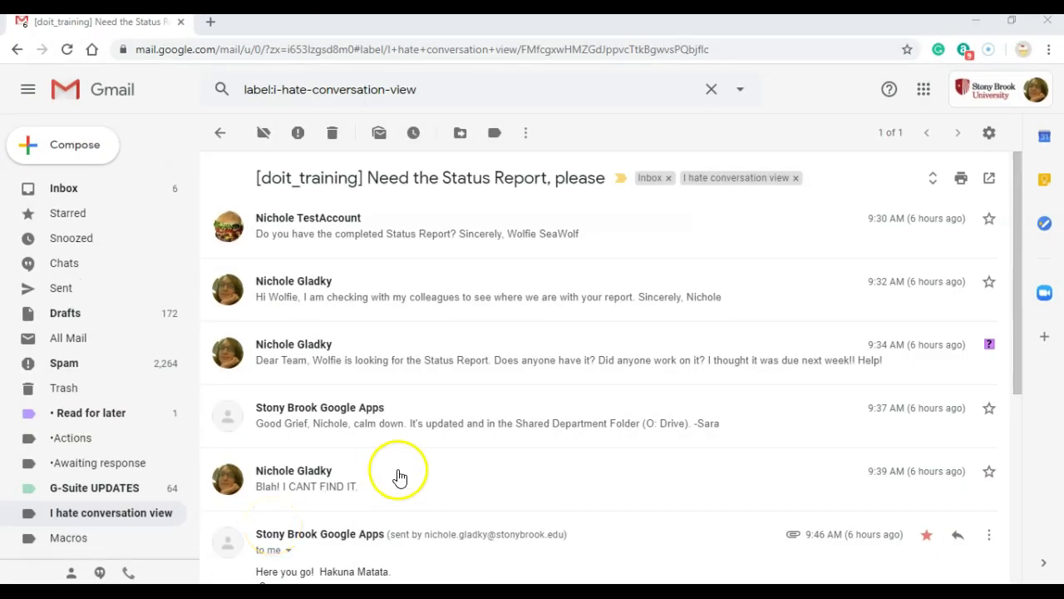
pyautogui.click(474, 395)
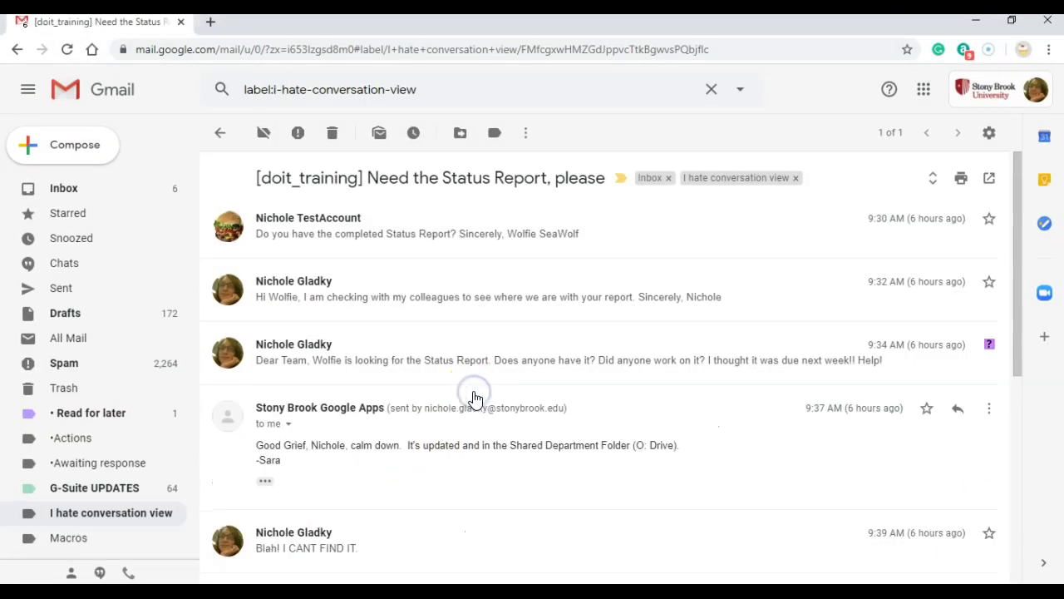
pyautogui.click(474, 396)
pyautogui.click(482, 335)
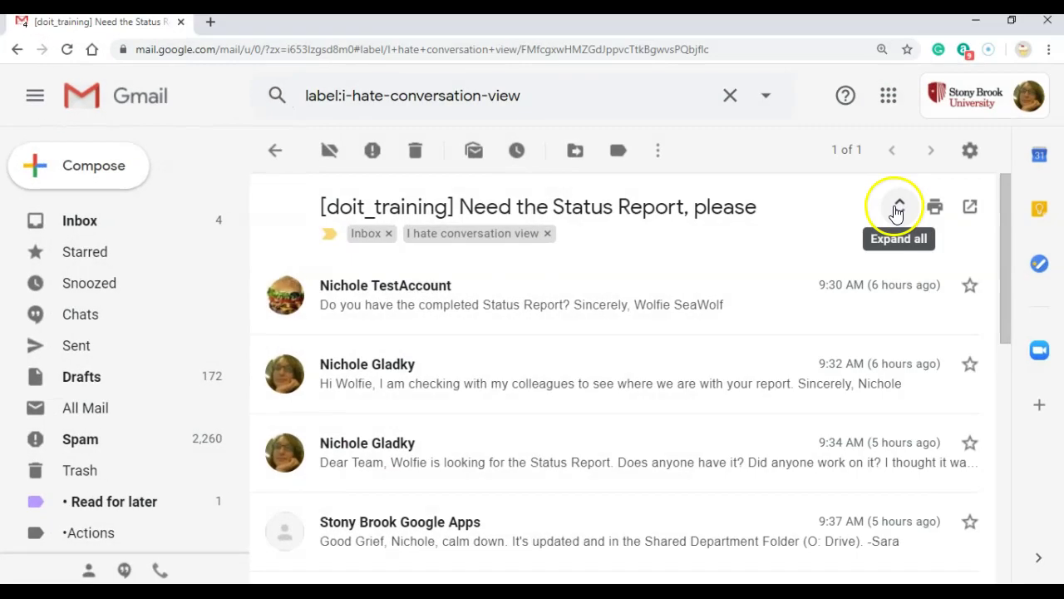
# Step: Expand all messages, read down the thread, and return to the 'I hate conversation view' list
pyautogui.click(896, 213)
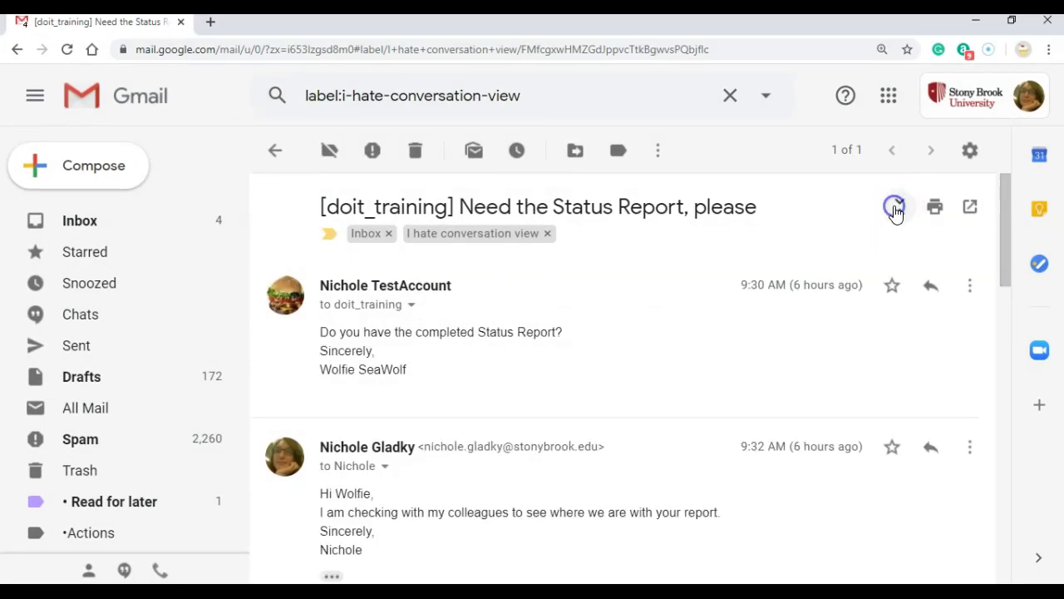
pyautogui.scroll(-2, 609, 311)
pyautogui.scroll(-3, 609, 310)
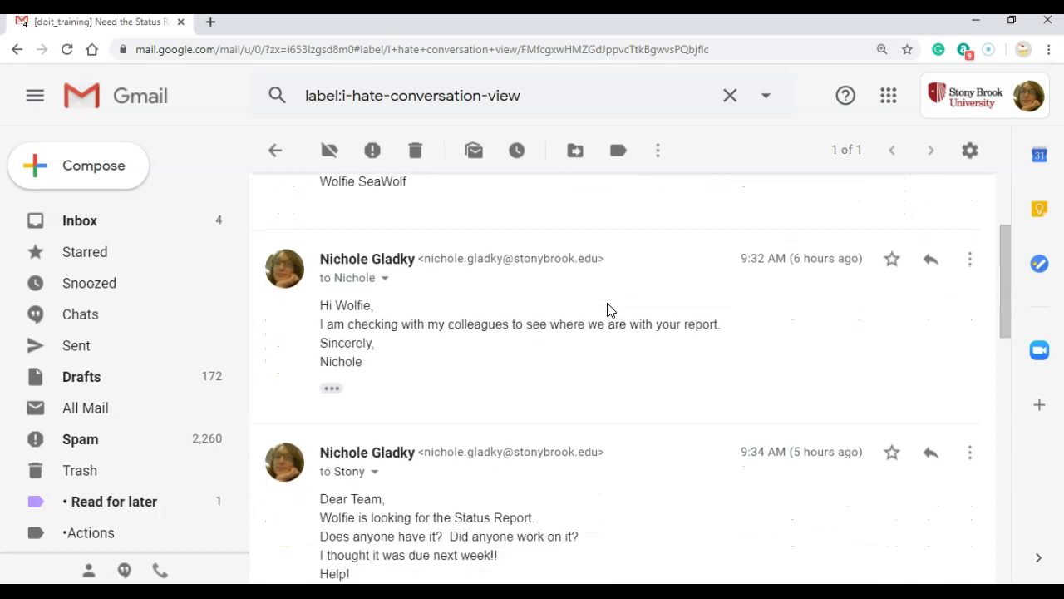
pyautogui.scroll(-2, 607, 309)
pyautogui.scroll(-3, 607, 309)
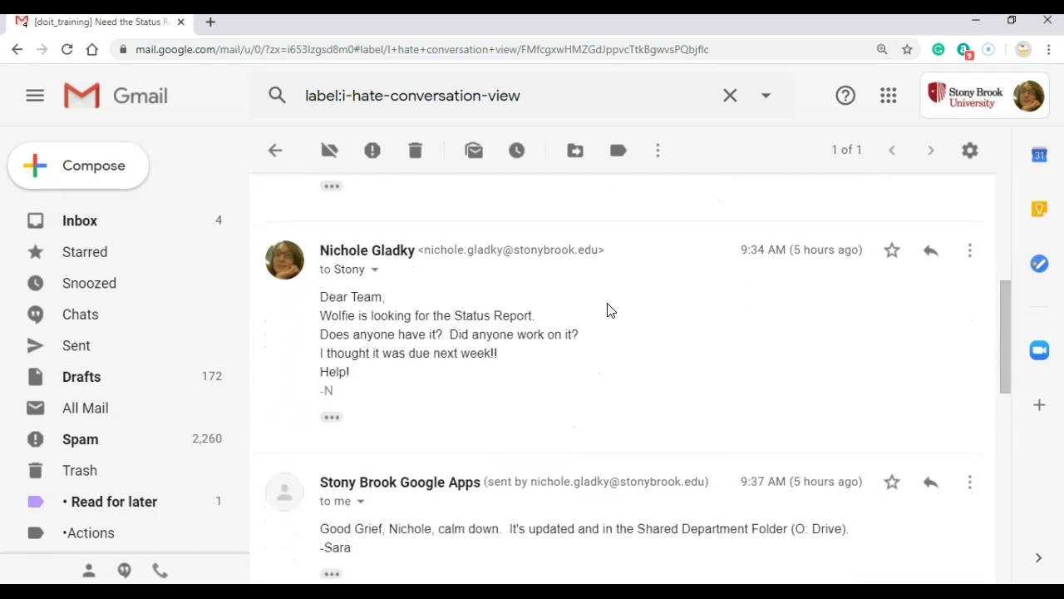
pyautogui.click(467, 291)
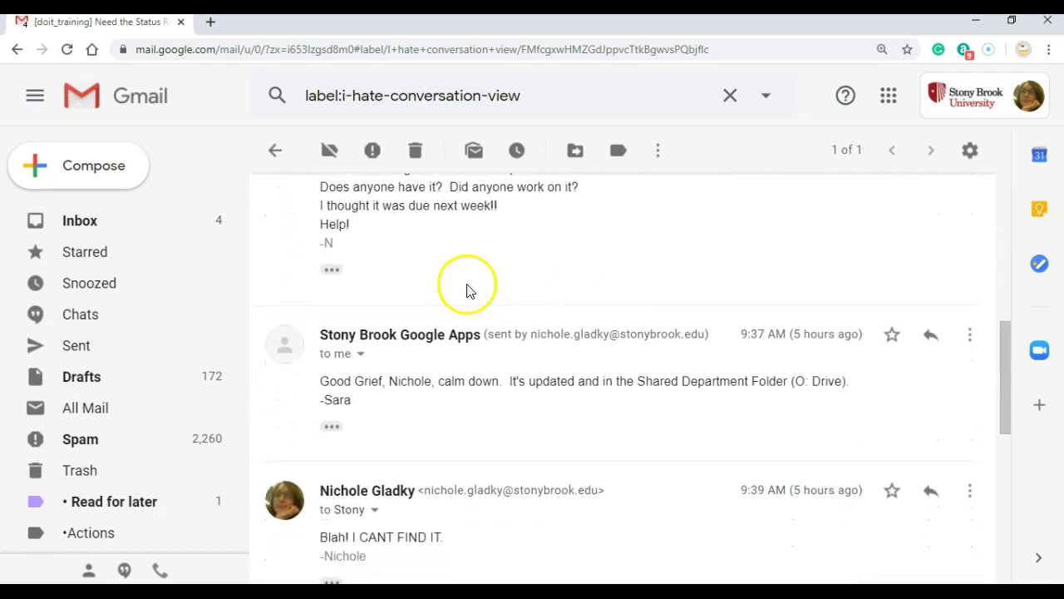
pyautogui.click(277, 150)
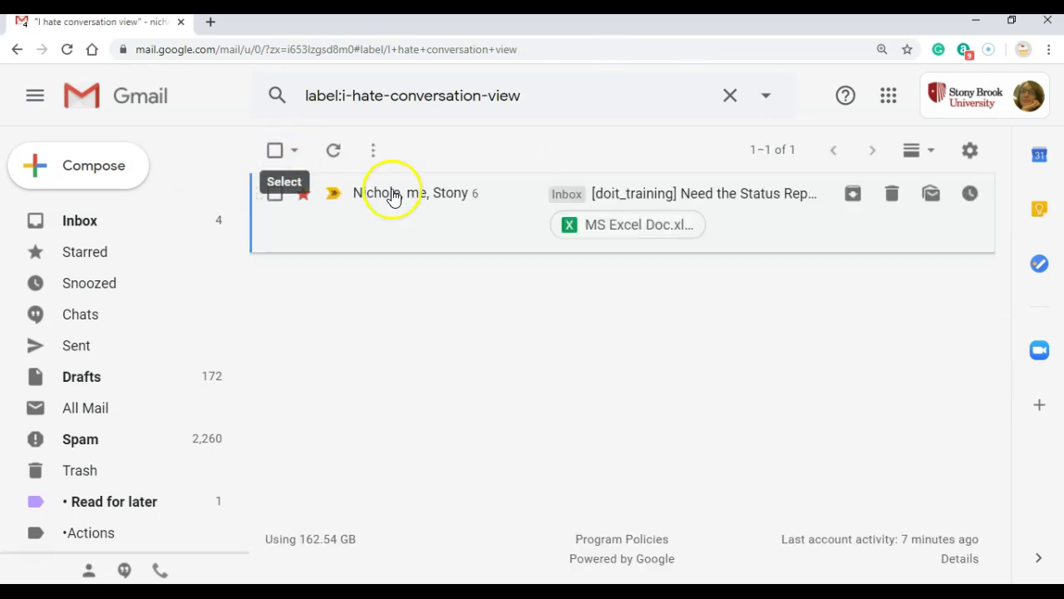
# Step: Open the Status Report thread, reveal hidden messages, and mark the 9:34 message with a purple question-mark star
pyautogui.click(637, 199)
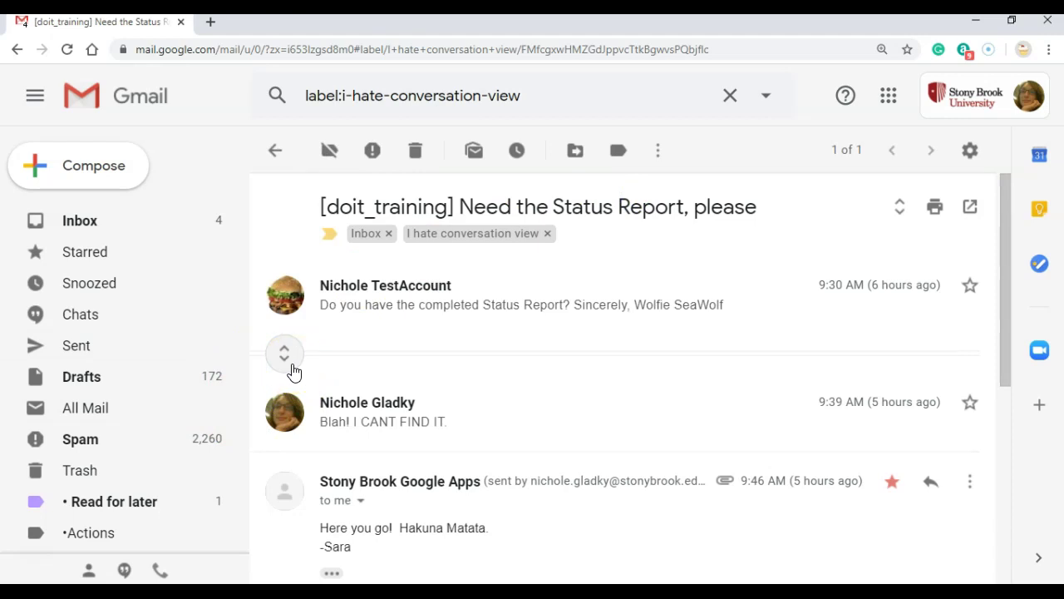
pyautogui.click(286, 352)
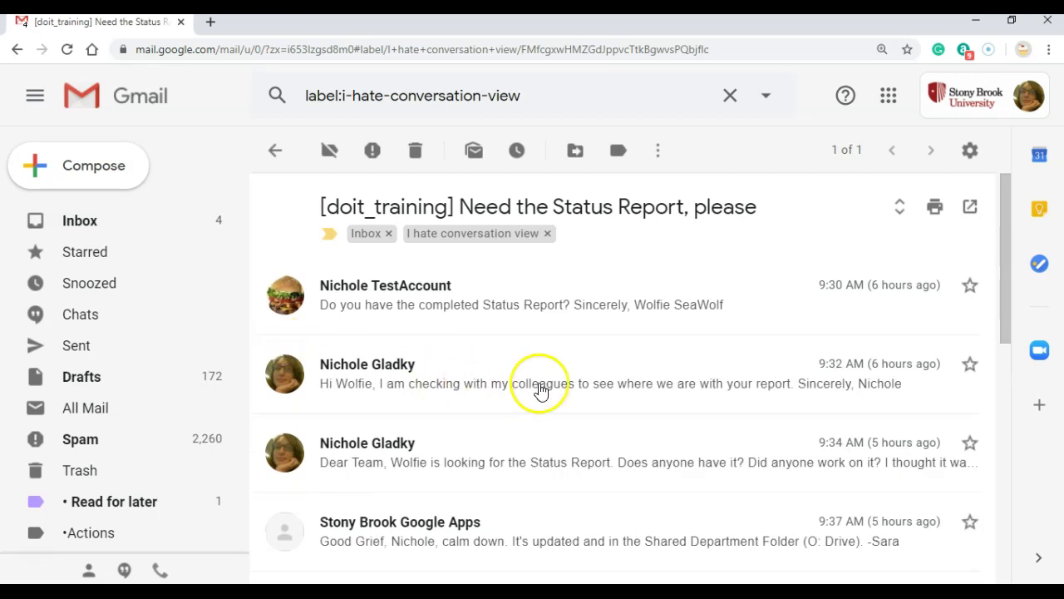
pyautogui.click(970, 448)
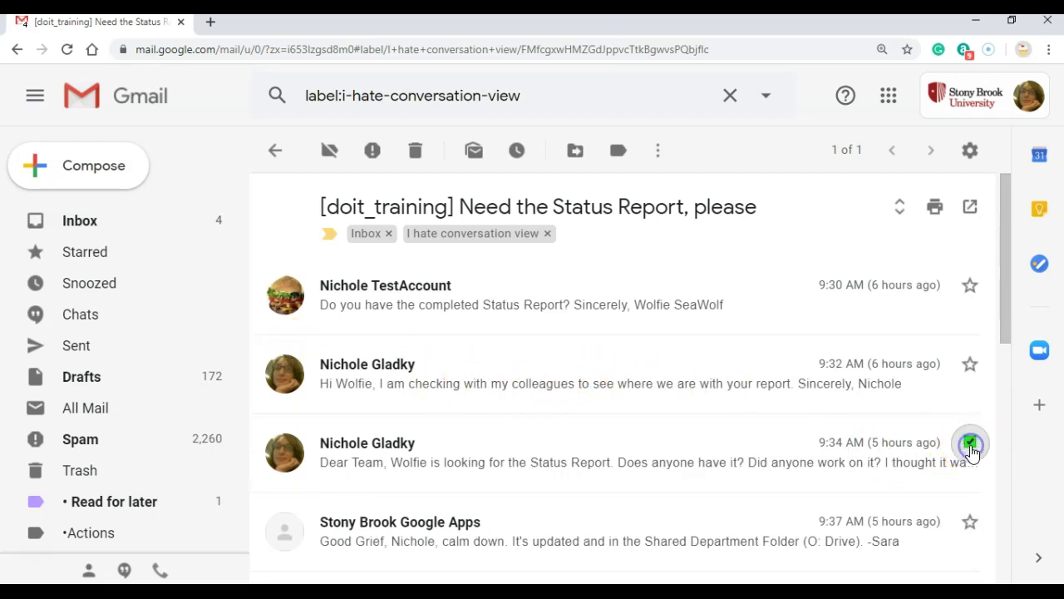
pyautogui.click(971, 447)
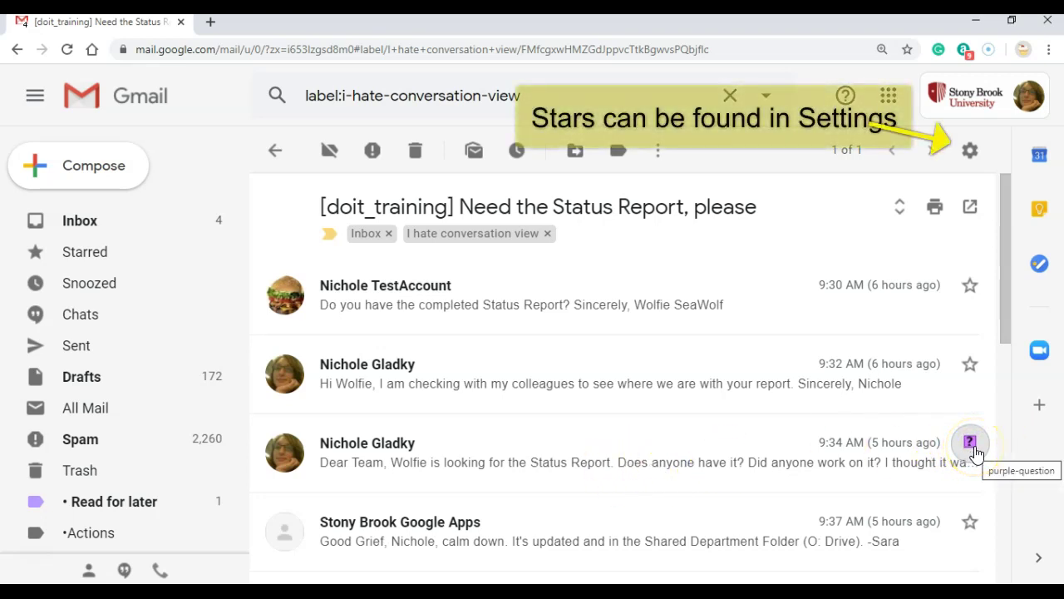
# Step: Reopen the Status Report thread from the label list and zoom the page out
pyautogui.click(275, 149)
pyautogui.click(415, 213)
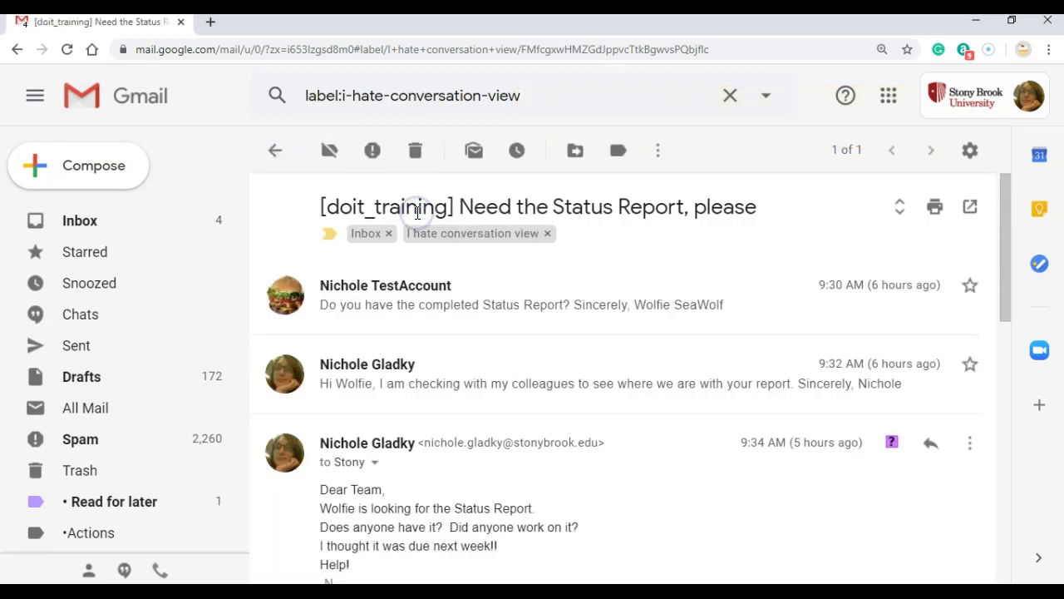
pyautogui.scroll(-3, 675, 372)
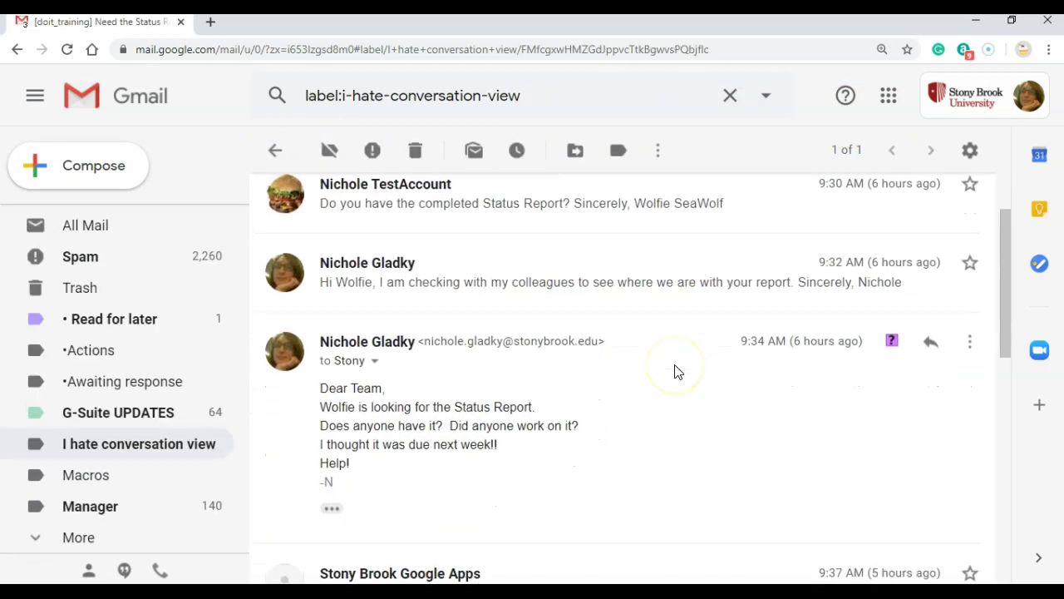
pyautogui.scroll(-2, 675, 372)
pyautogui.scroll(2, 677, 371)
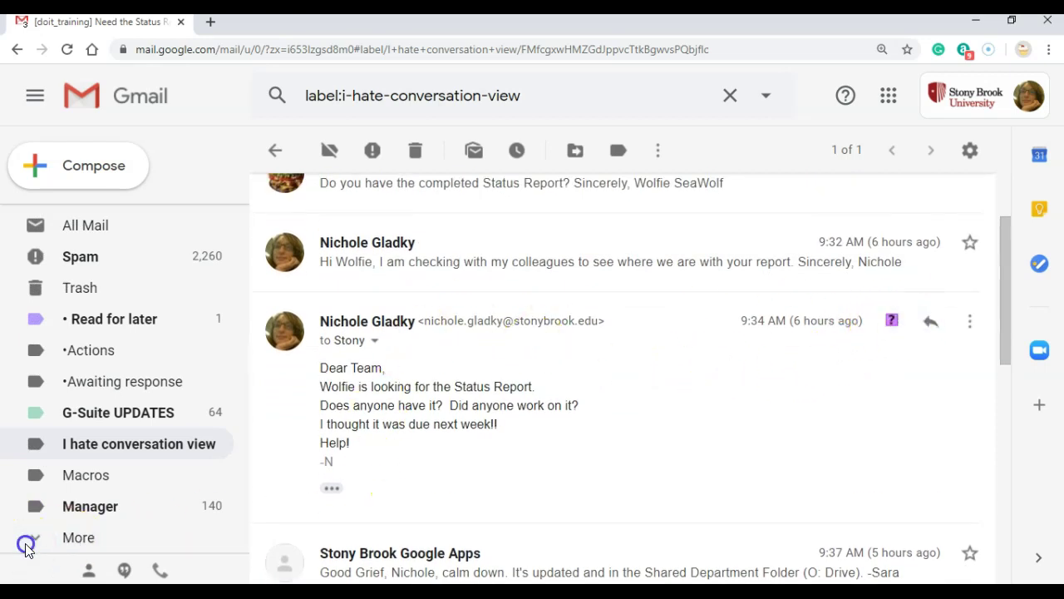
pyautogui.hotkey('ctrl', '-')
pyautogui.hotkey('ctrl', '-')
pyautogui.hotkey('ctrl', '-')
pyautogui.hotkey('ctrl', '-')
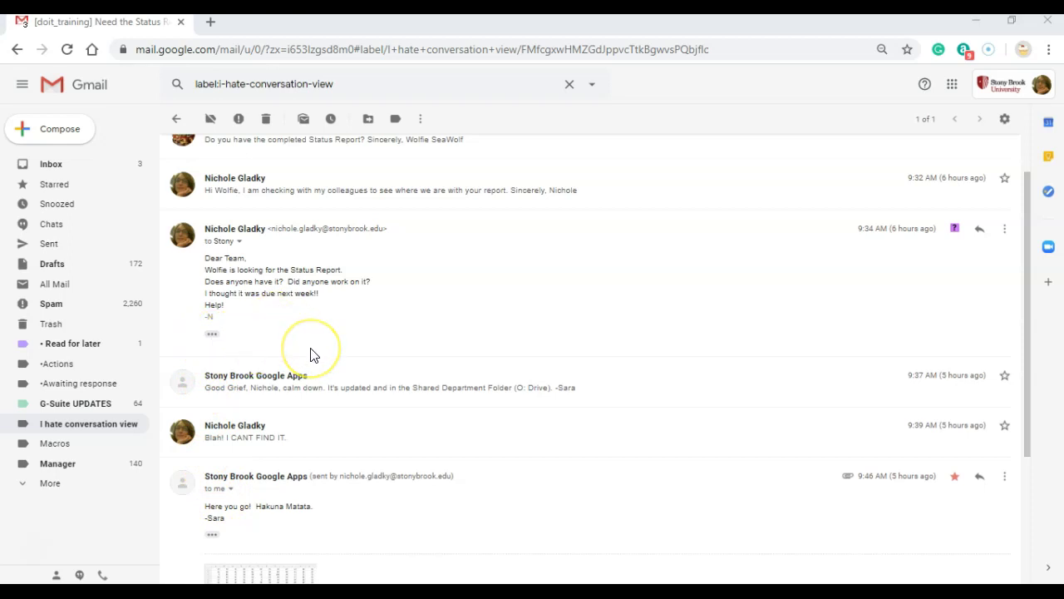
# Step: Expand the 9:39 'Blah! I CANT FIND IT.' message and the opening 9:30 request
pyautogui.scroll(1, 311, 354)
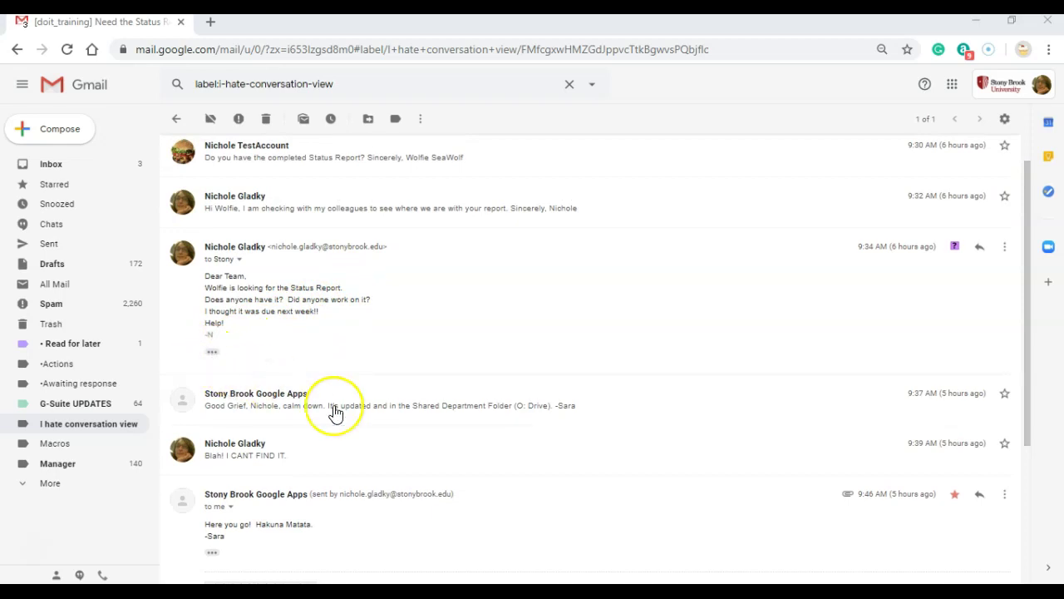
pyautogui.click(336, 452)
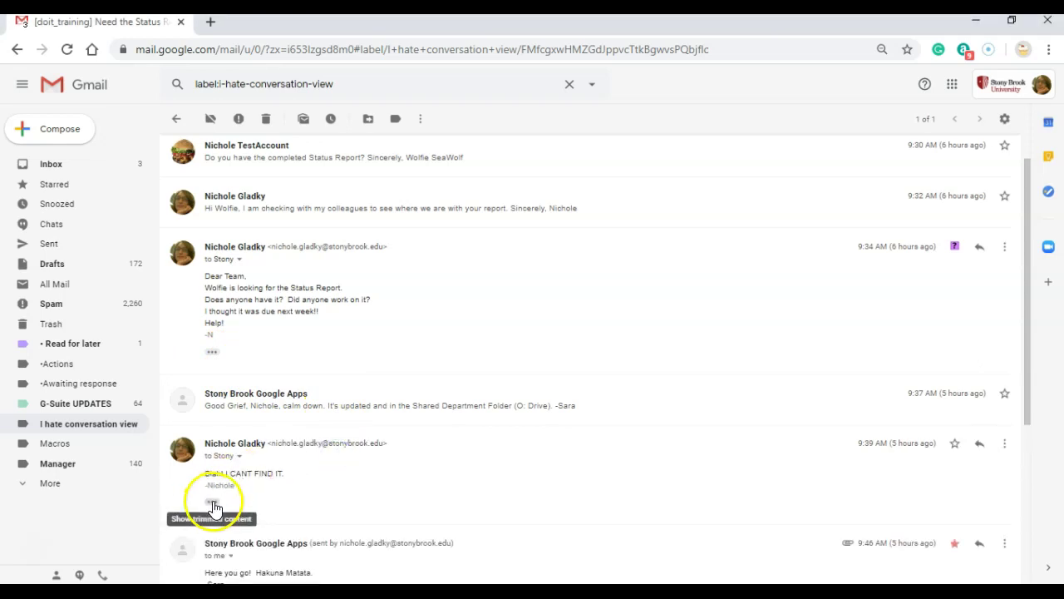
pyautogui.scroll(1, 362, 415)
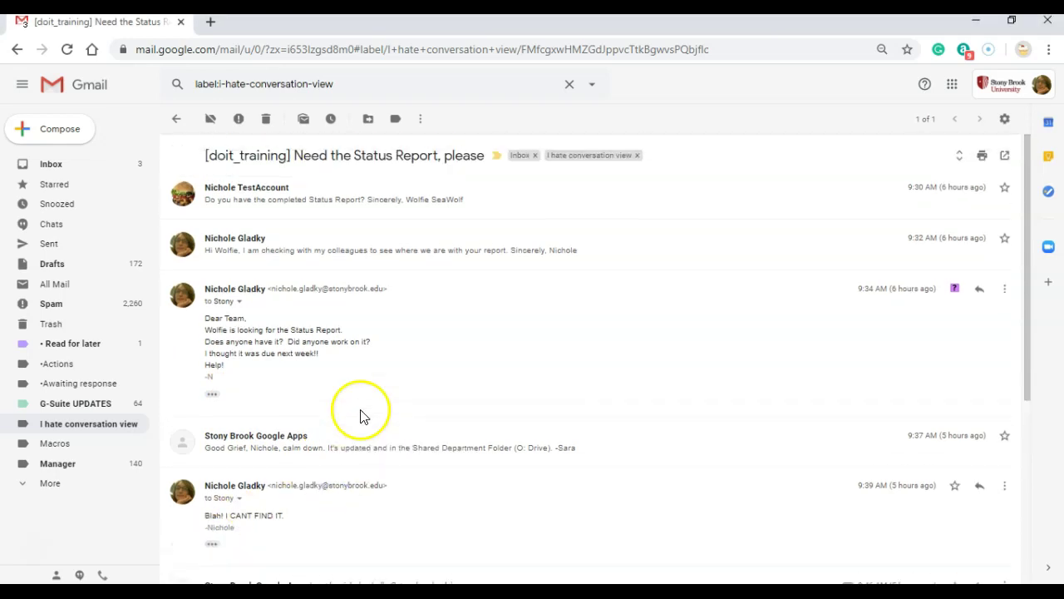
pyautogui.click(491, 197)
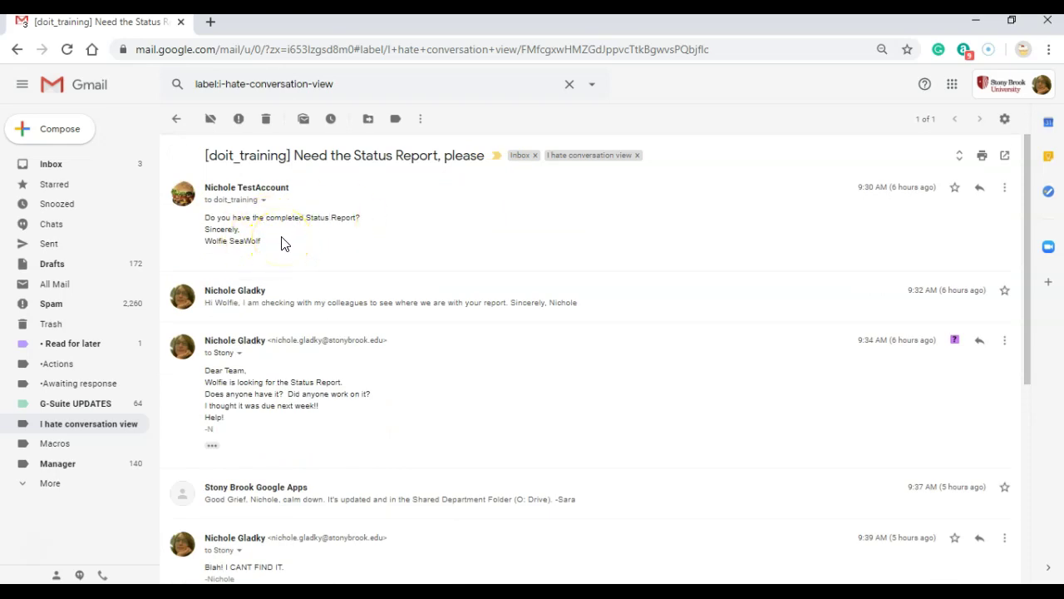
pyautogui.click(399, 308)
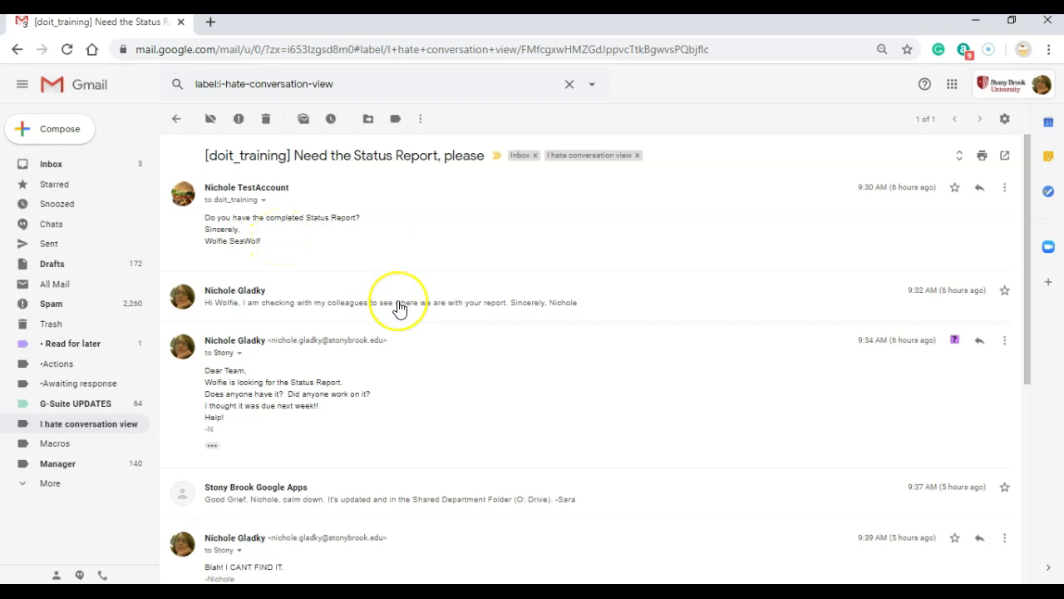
pyautogui.scroll(-1, 399, 308)
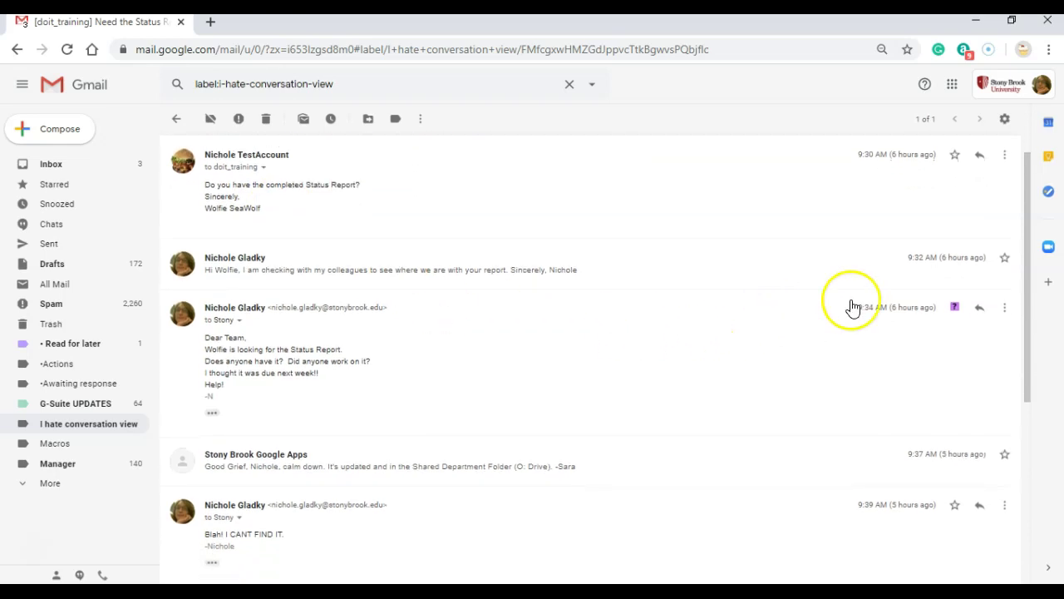
# Step: Show the 9:34 message's trimmed content and select the forwarded 9:30 request lines
pyautogui.click(979, 307)
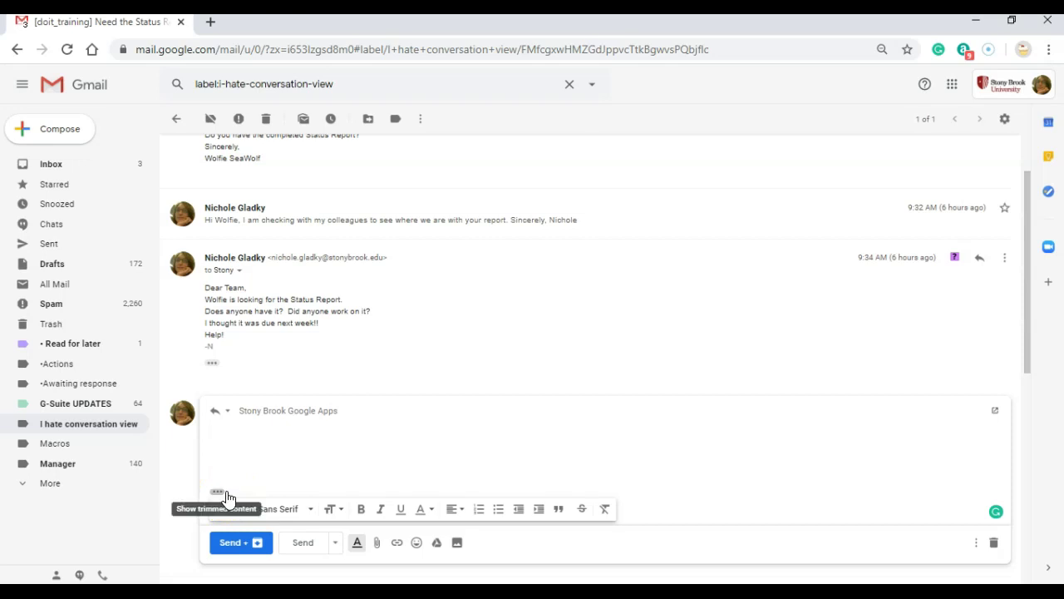
pyautogui.click(227, 496)
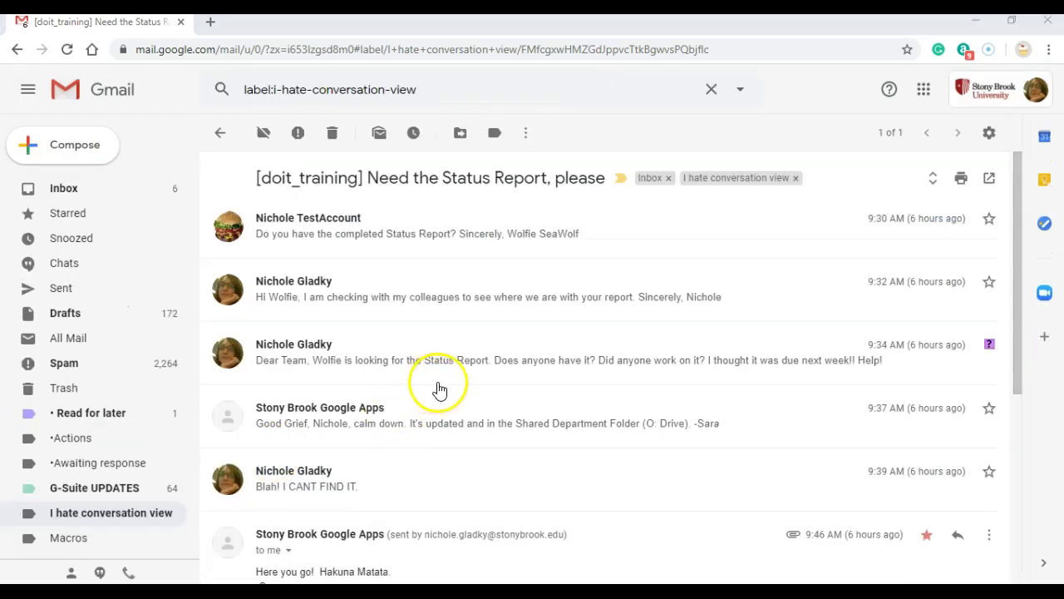
pyautogui.click(595, 347)
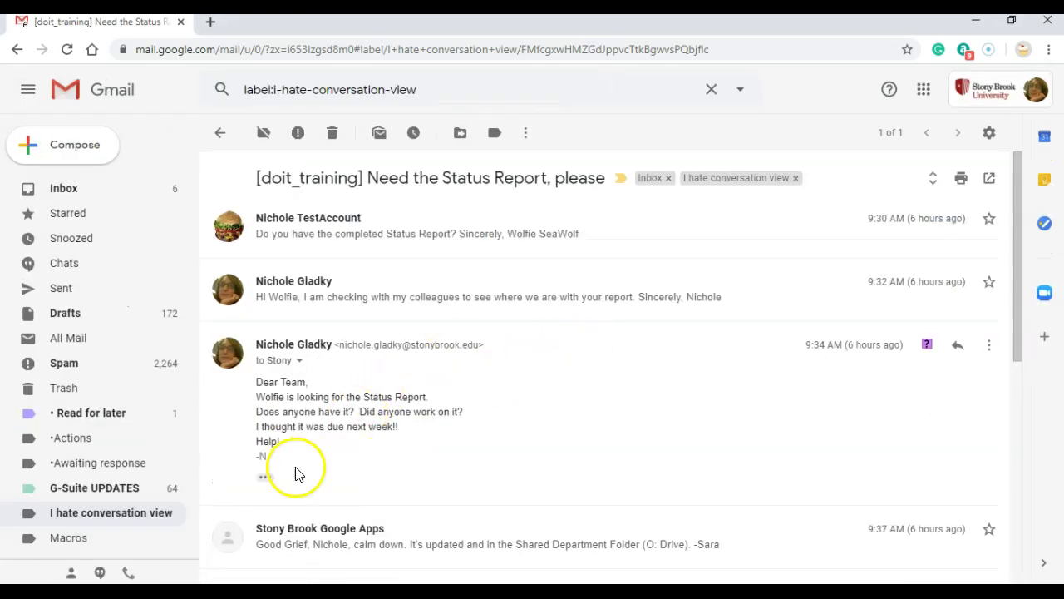
pyautogui.click(265, 478)
pyautogui.scroll(-2, 380, 463)
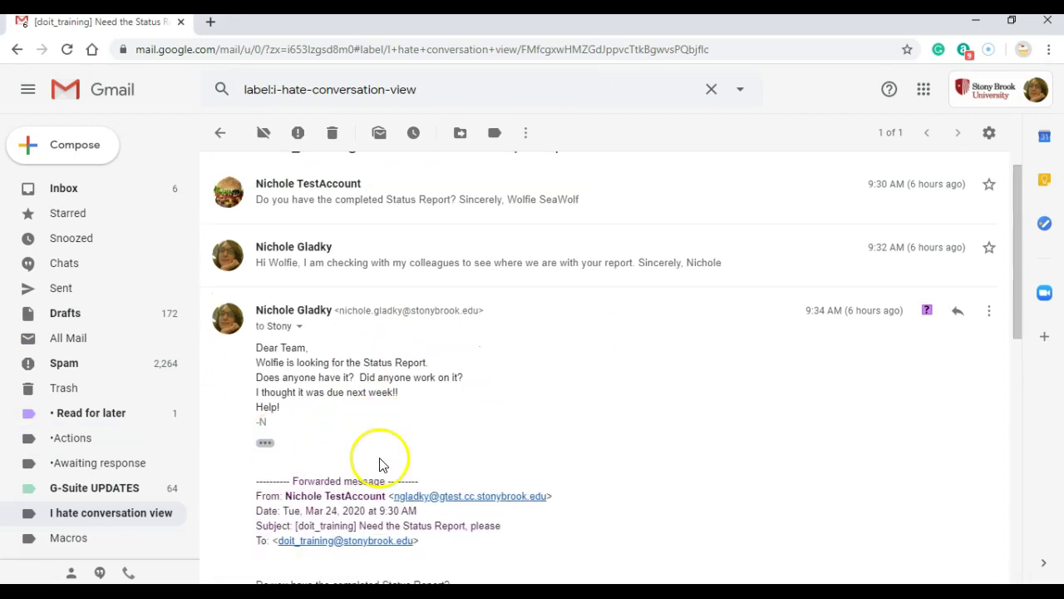
pyautogui.moveTo(271, 406); pyautogui.dragTo(330, 437)
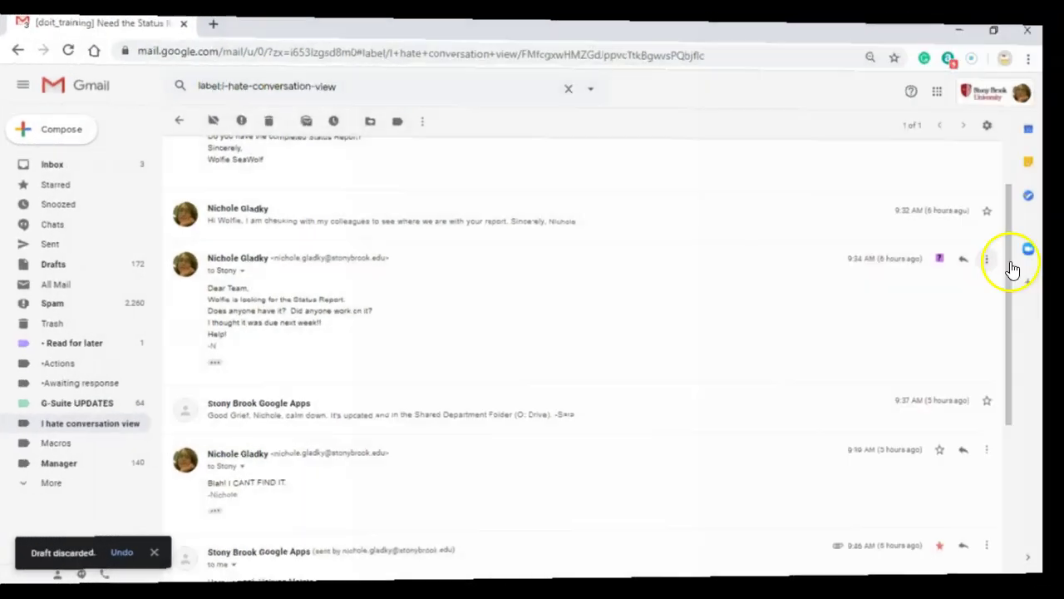
# Step: Forward the 9:34 message and remove the quoted original's From and Date lines
pyautogui.click(1004, 258)
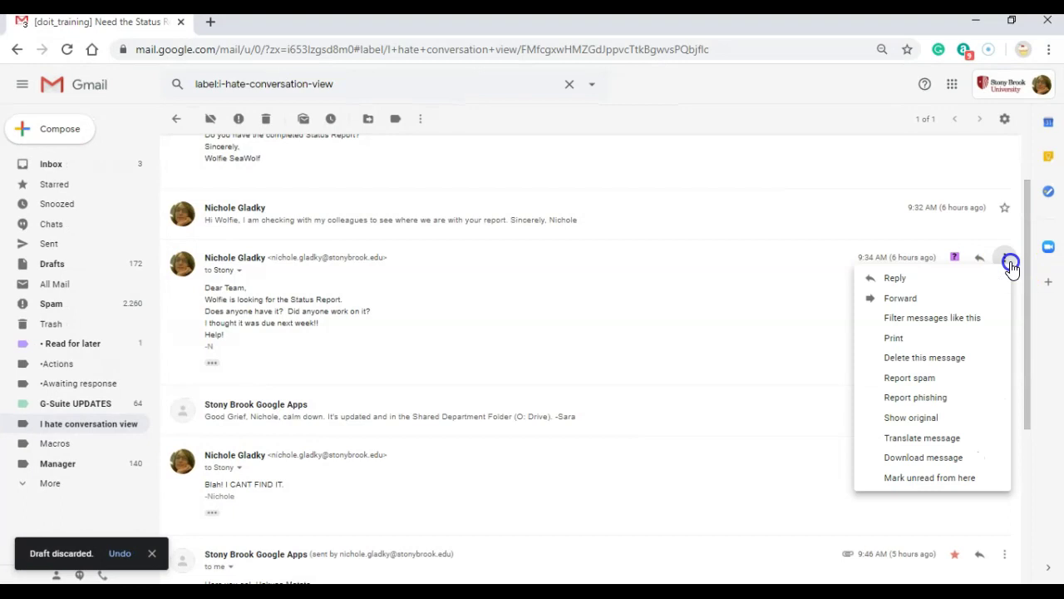
pyautogui.click(915, 298)
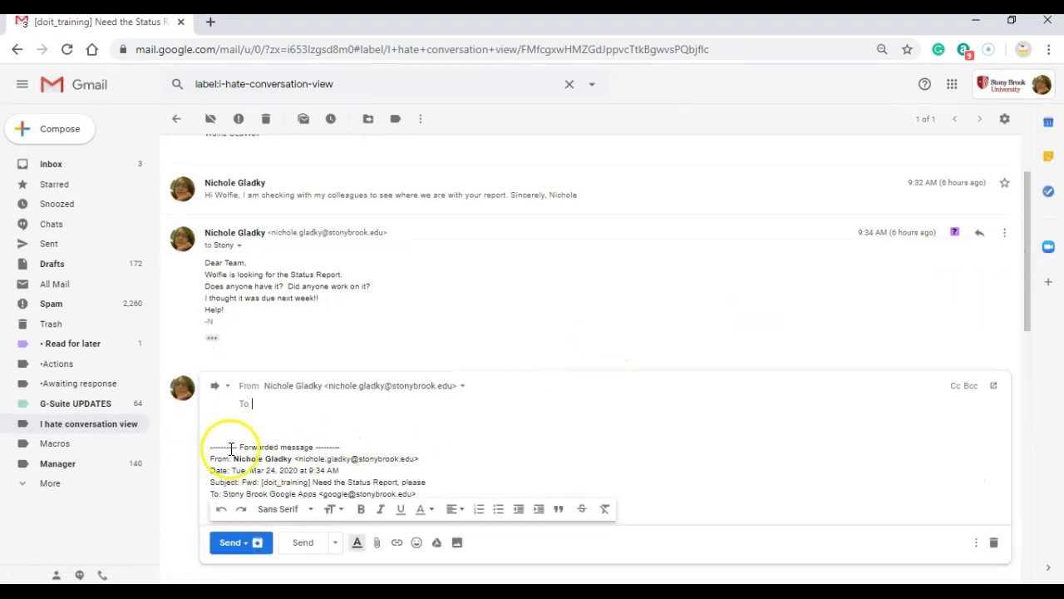
pyautogui.scroll(-2, 306, 466)
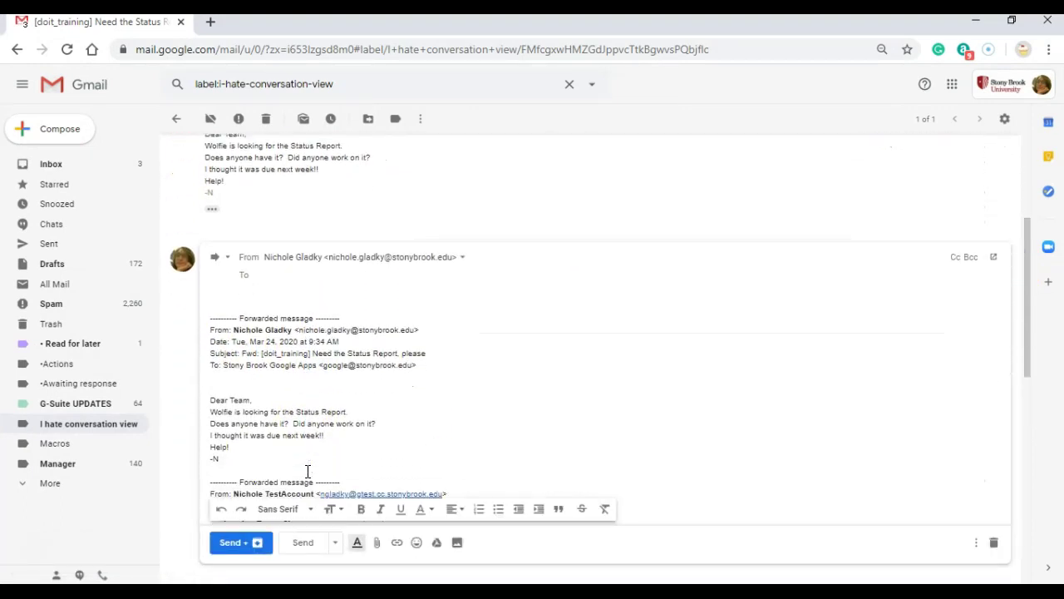
pyautogui.scroll(-3, 308, 472)
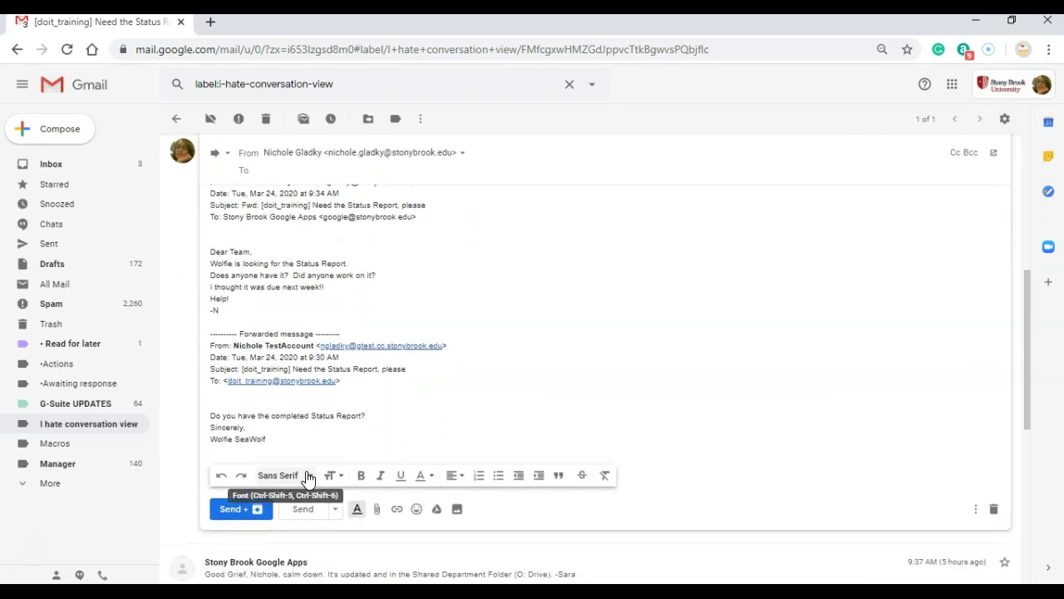
pyautogui.moveTo(208, 340); pyautogui.dragTo(463, 348)
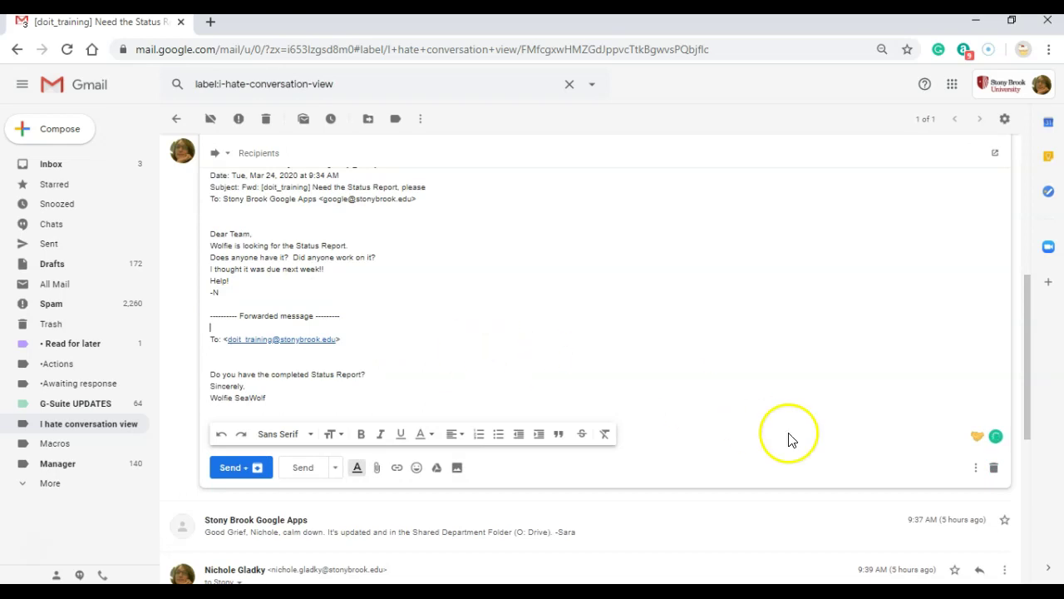
# Step: Discard the forward draft of the 9:34 message
pyautogui.click(995, 469)
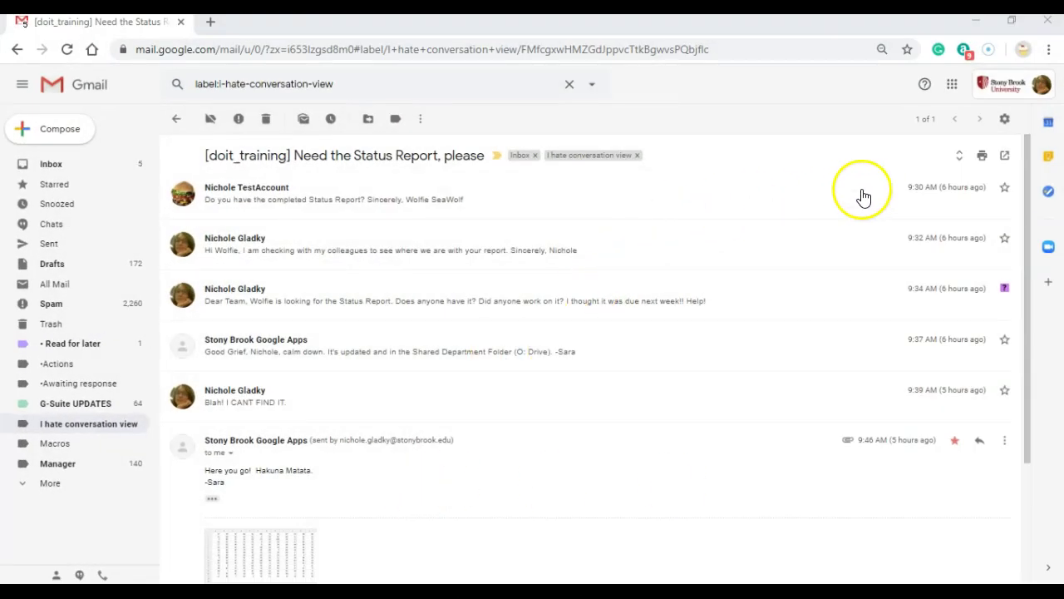
# Step: Reply to the 9:30 first message with its quoted 'Do you have the completed Status Report?' shown
pyautogui.click(568, 200)
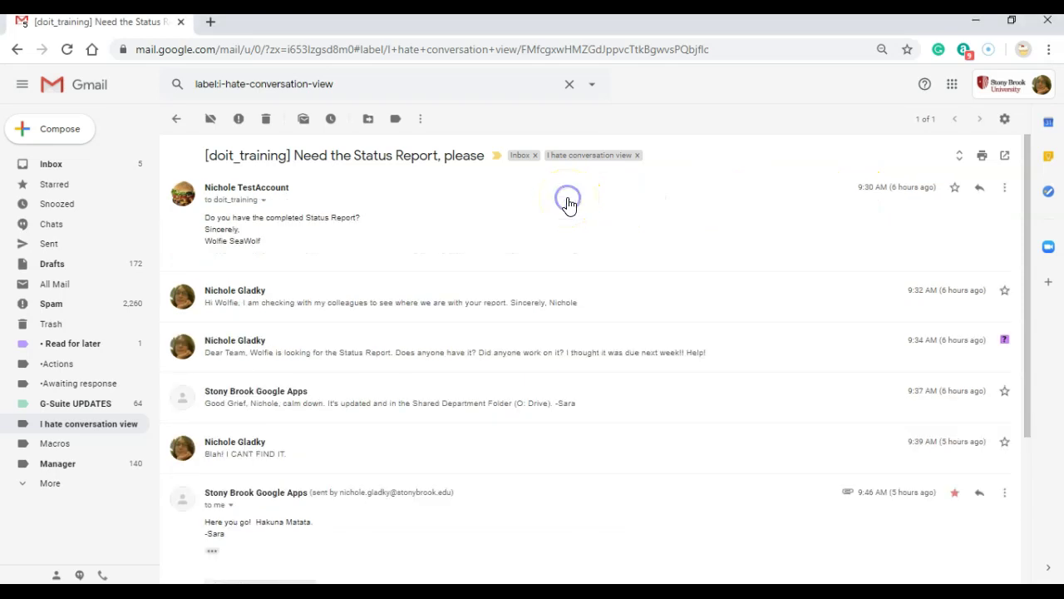
pyautogui.click(981, 190)
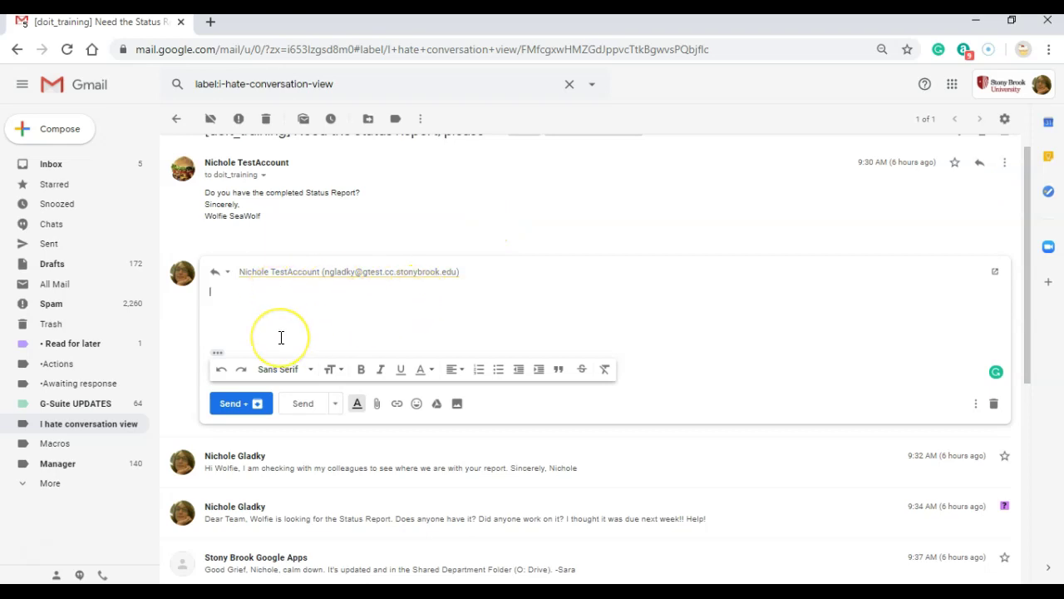
pyautogui.click(219, 356)
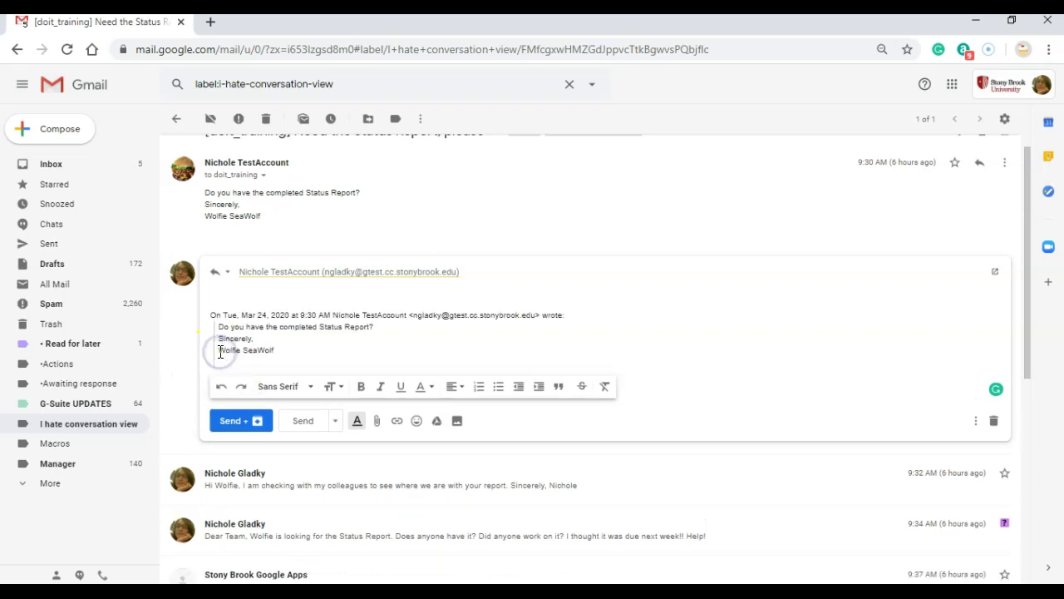